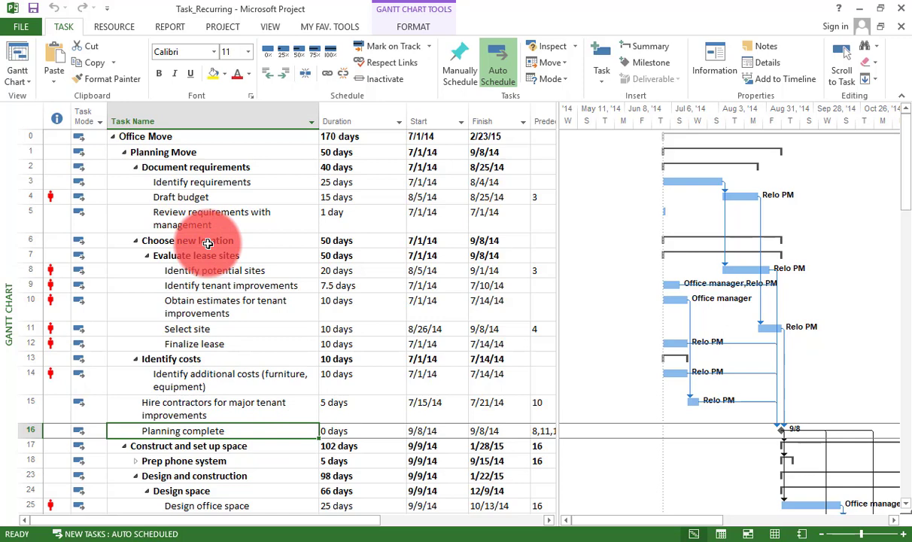
- Insert a recurring task named "Project Reviewing Meeting" above the Choose new location task, with a duration of 3h
click(208, 243)
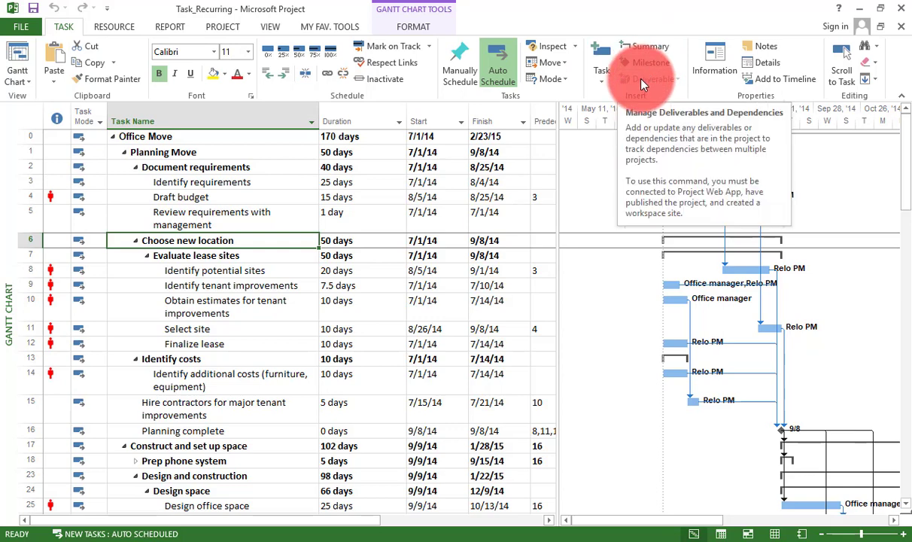
click(601, 87)
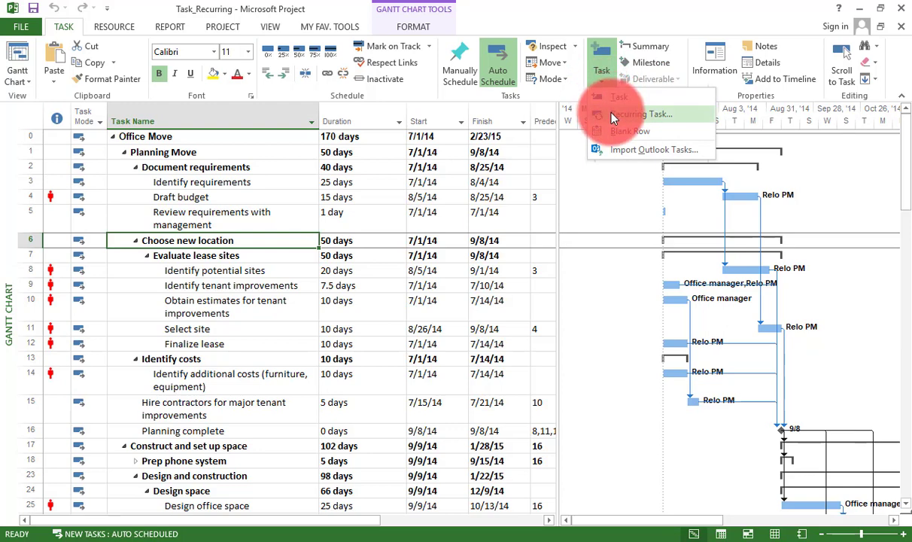
click(648, 122)
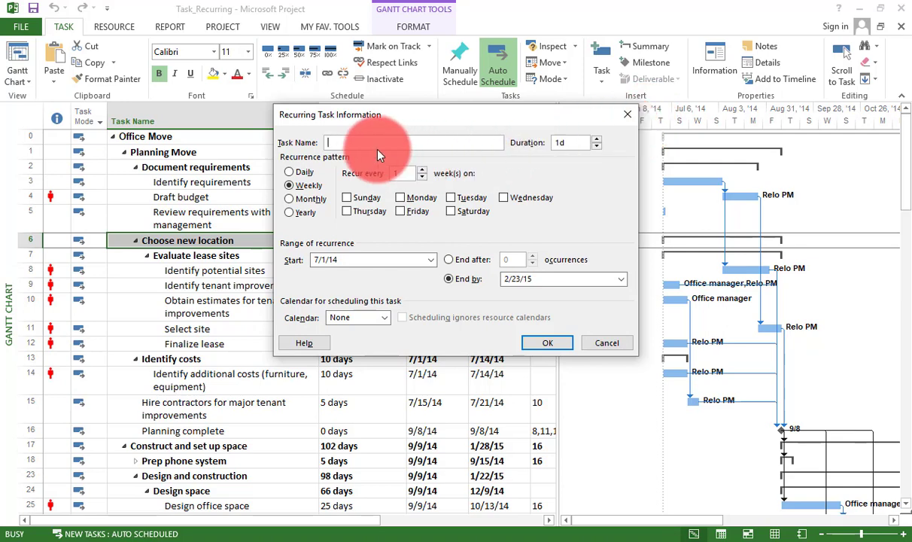
text(Project Reviewing Meeting)
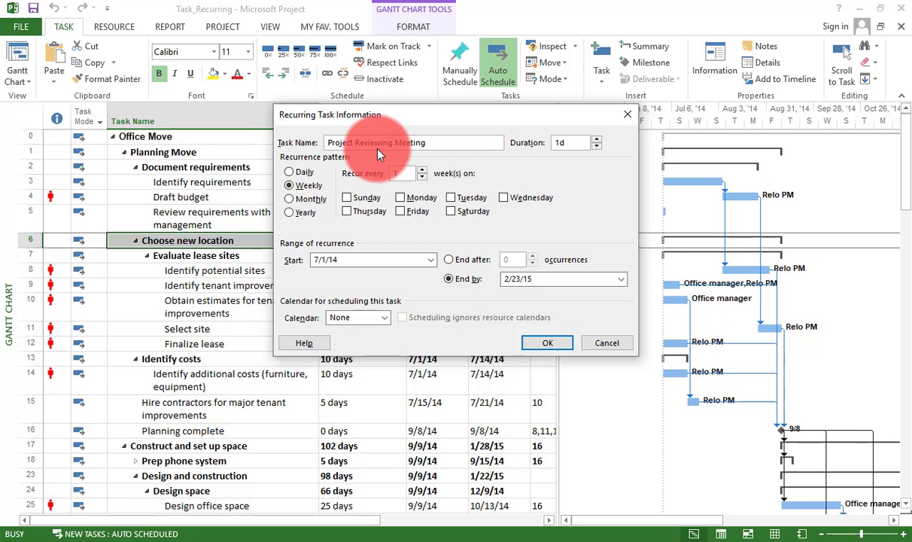
click(581, 147)
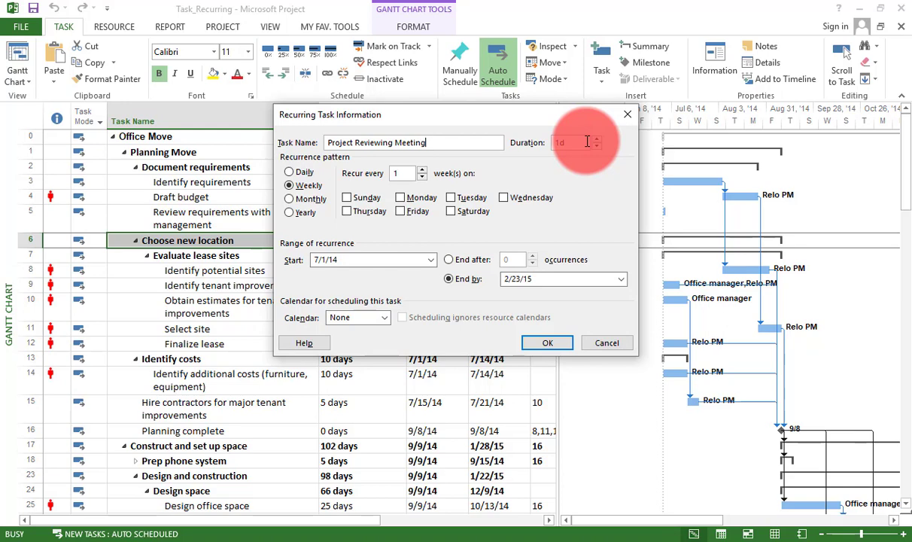
key(Tab)
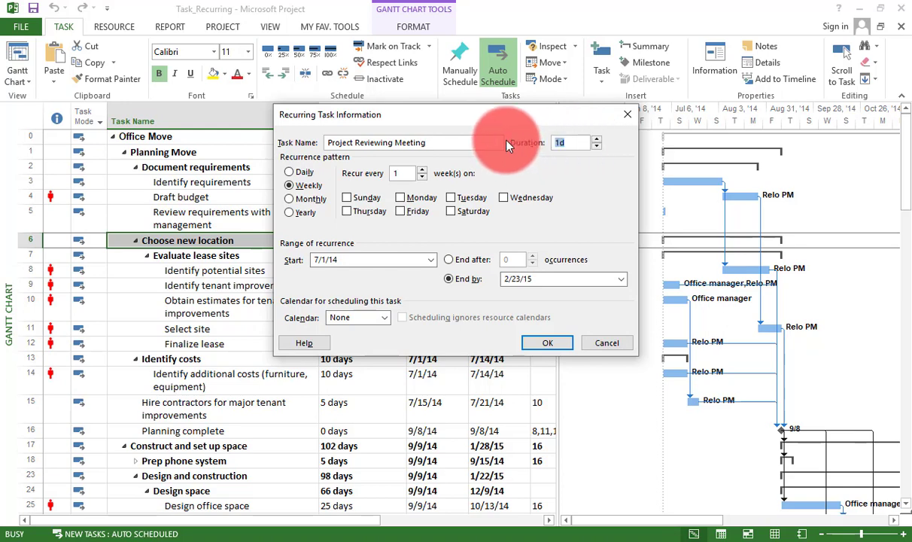
text(3h)
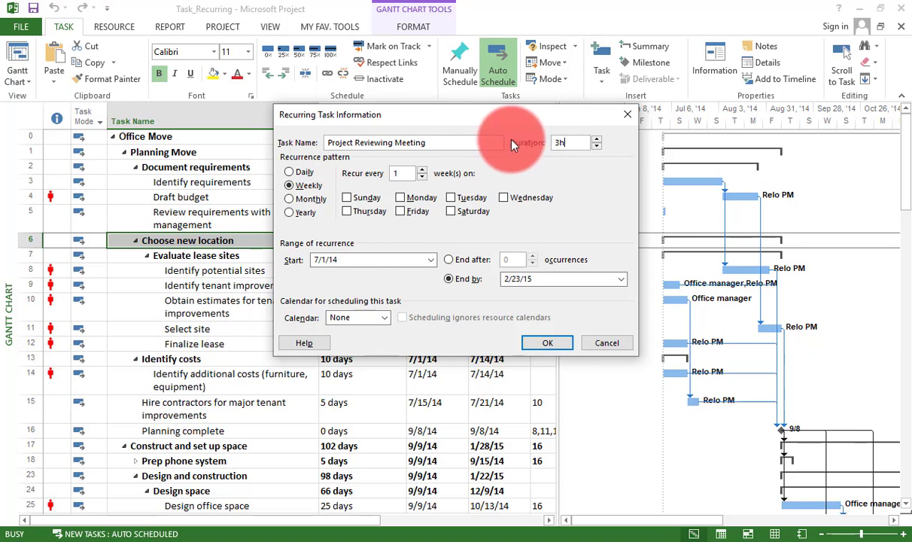
- Try the daily recurrence pattern with workdays and days, and the weekly pattern on Monday and Friday
click(292, 174)
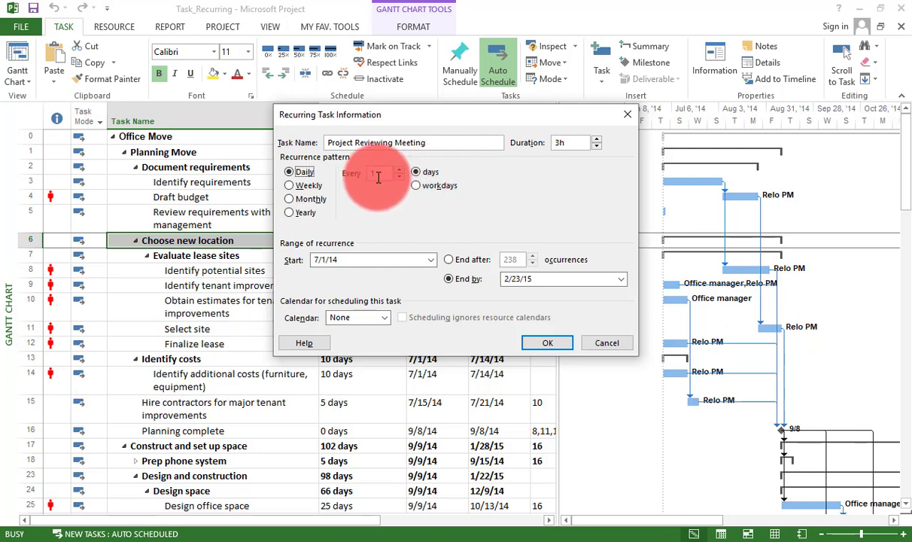
click(419, 185)
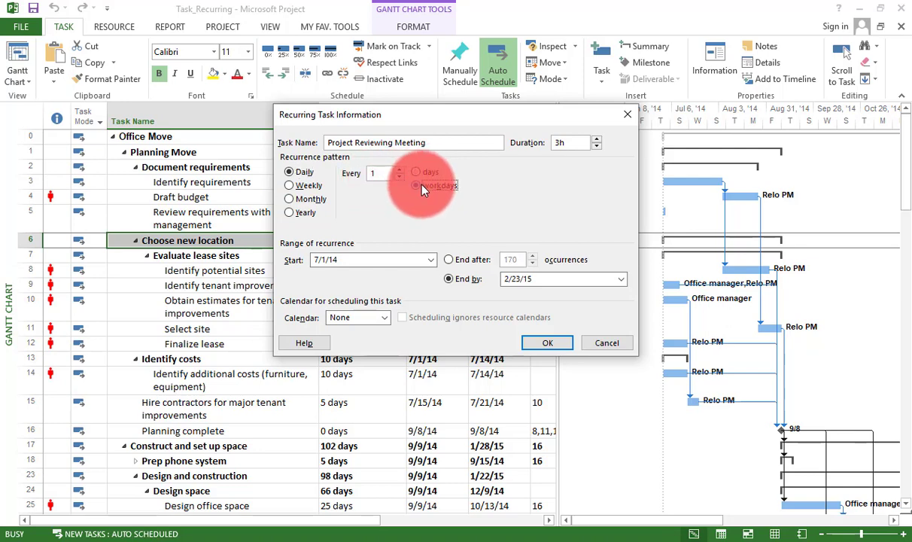
click(416, 173)
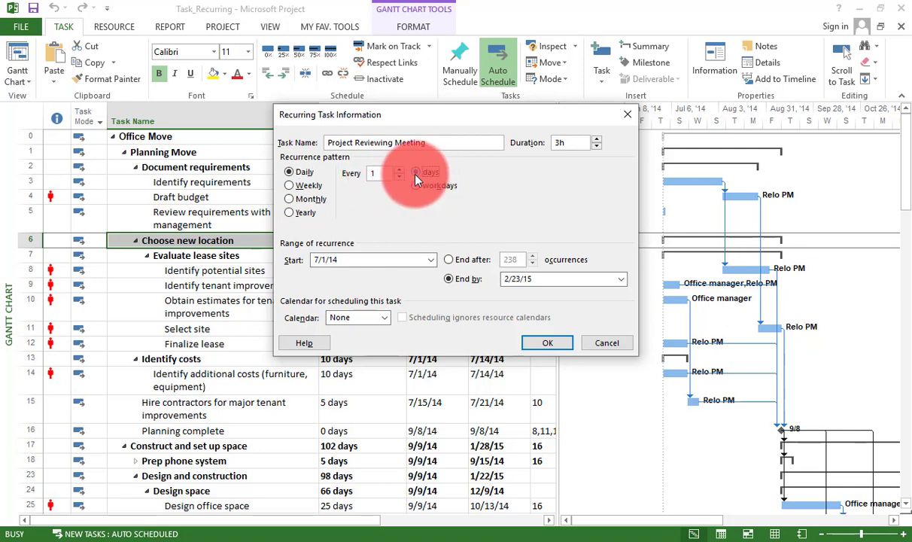
click(316, 188)
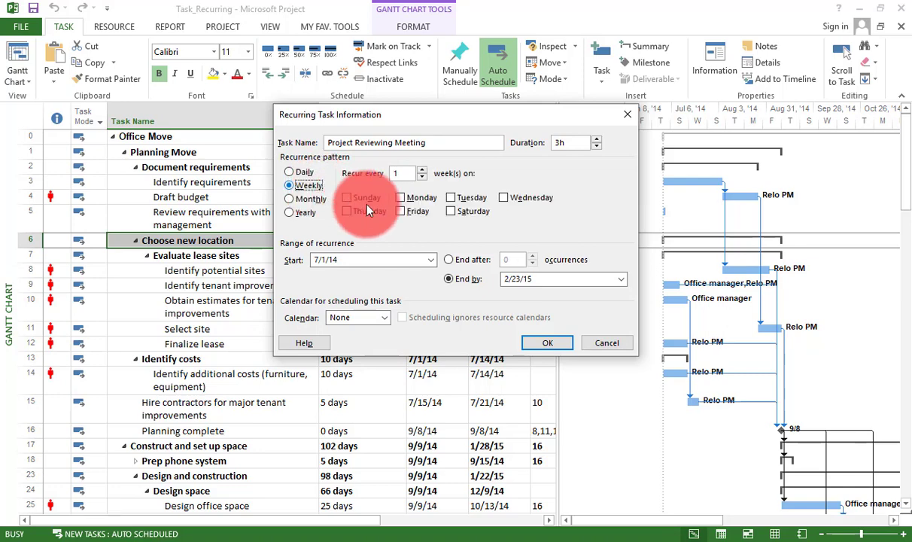
click(418, 200)
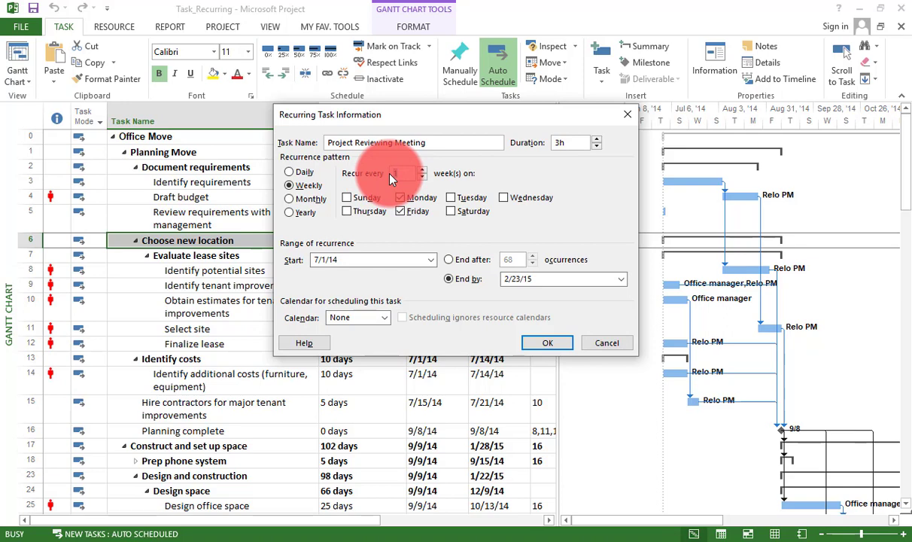
- Set the meeting to recur monthly on the first Monday of every 1 month
click(304, 202)
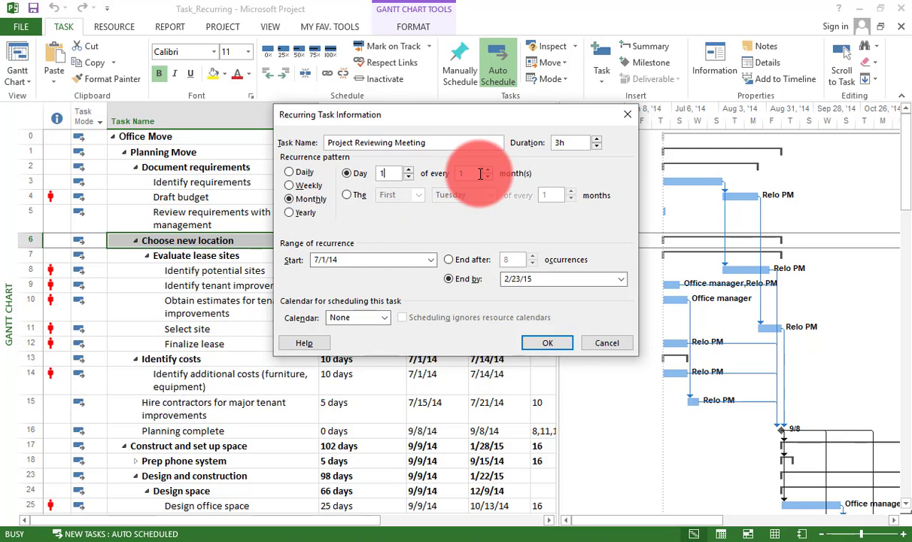
click(357, 202)
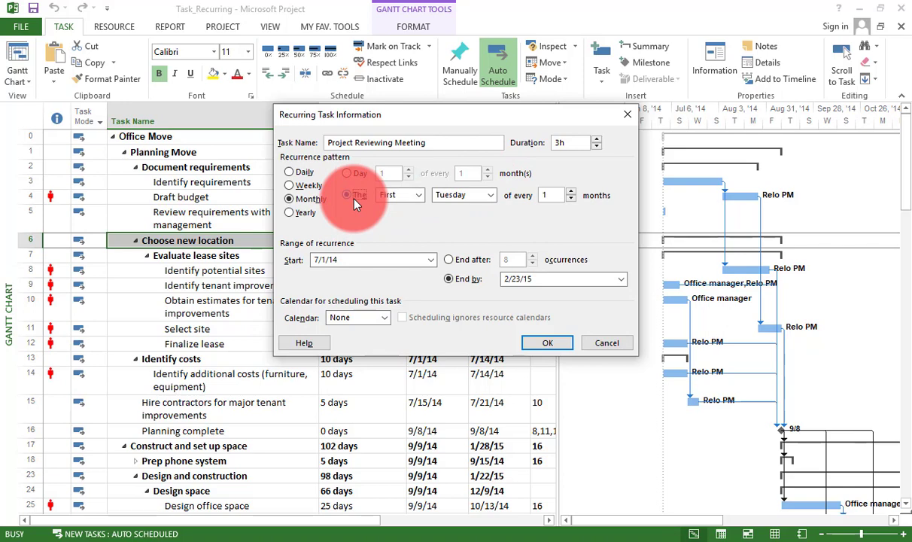
click(470, 195)
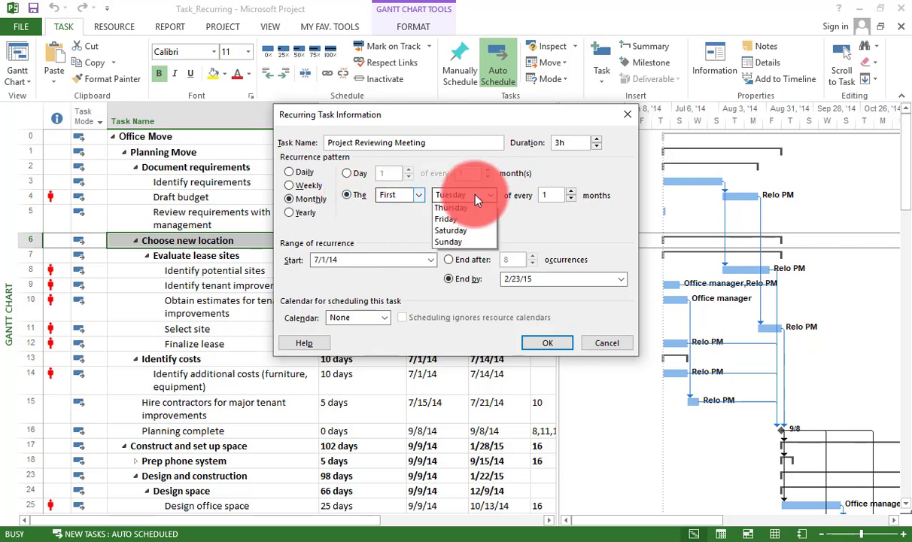
click(448, 206)
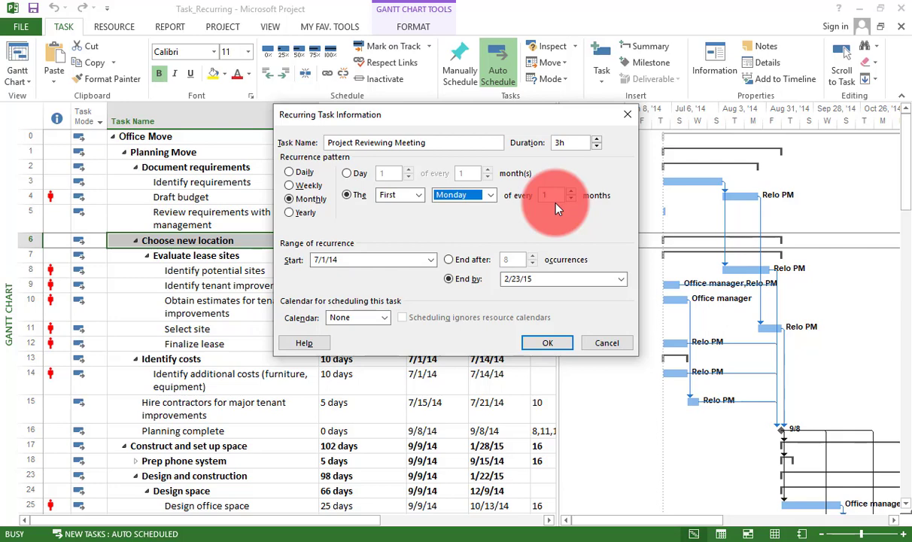
click(543, 195)
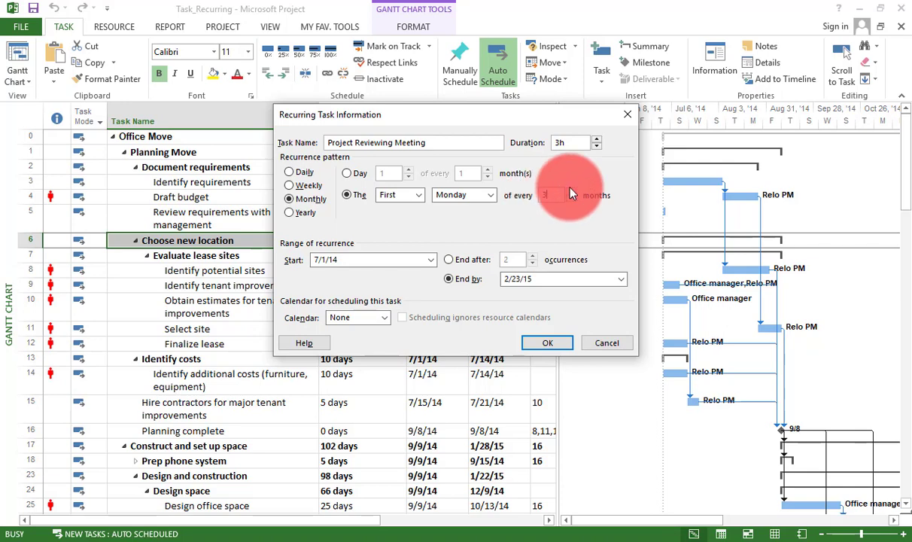
text(3/)
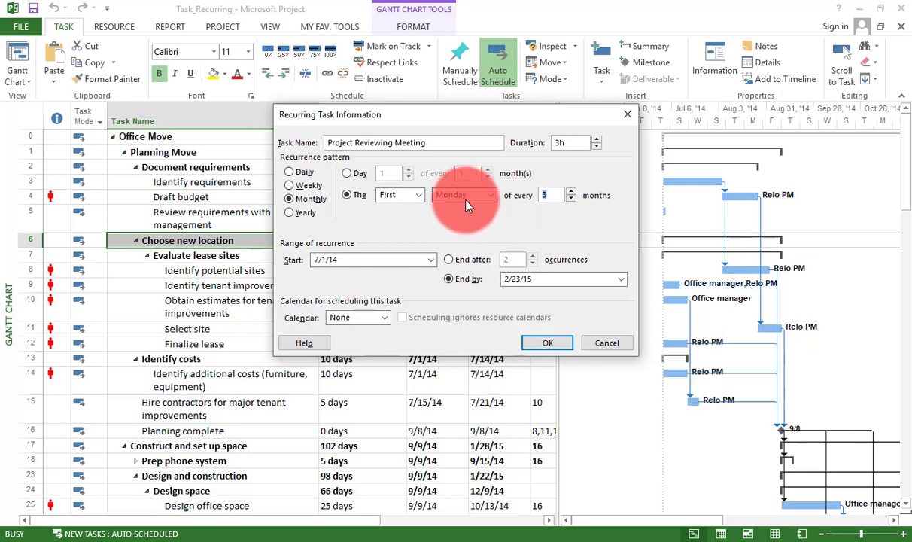
text(1)
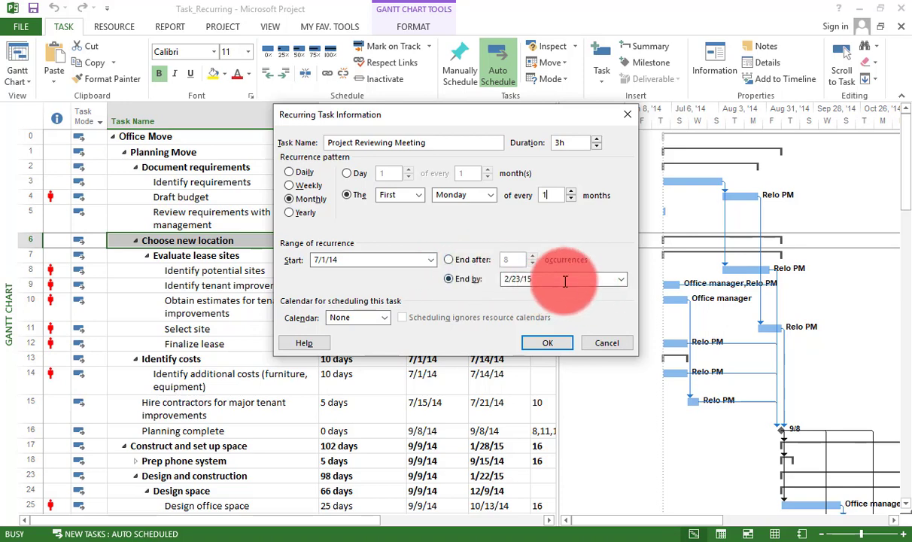
- Set the range of recurrence to end by 2/2/15 and create the recurring task
click(465, 263)
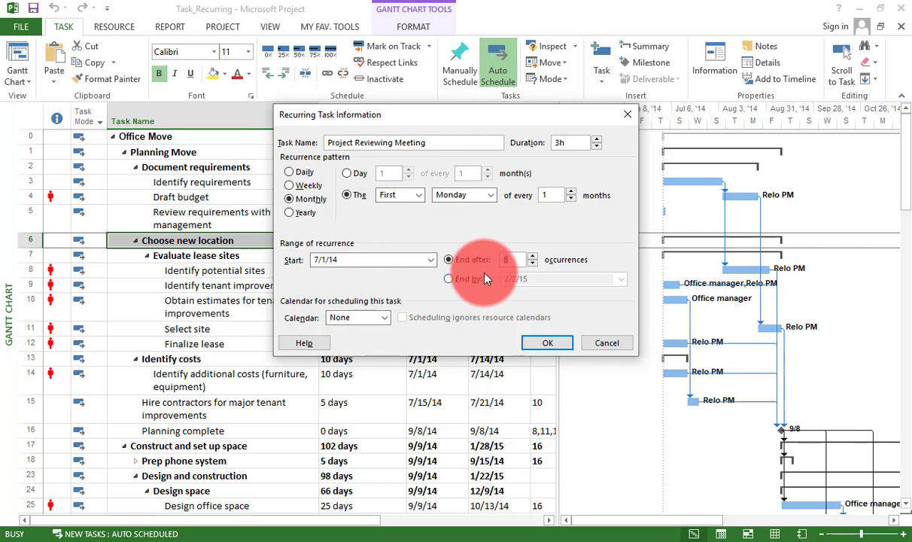
click(451, 281)
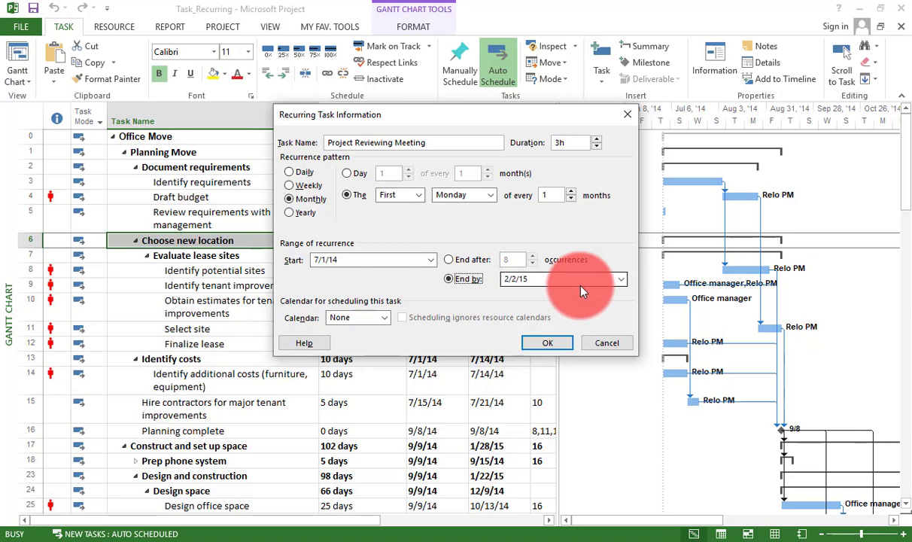
click(560, 346)
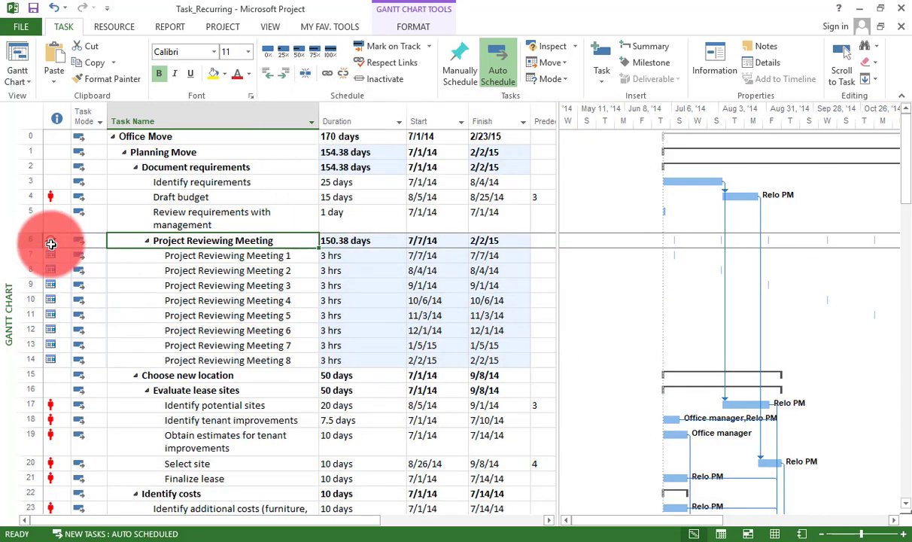
- Examine the recurring task's indicator and its individual meeting occurrences in the task list
mouse_move(50, 243)
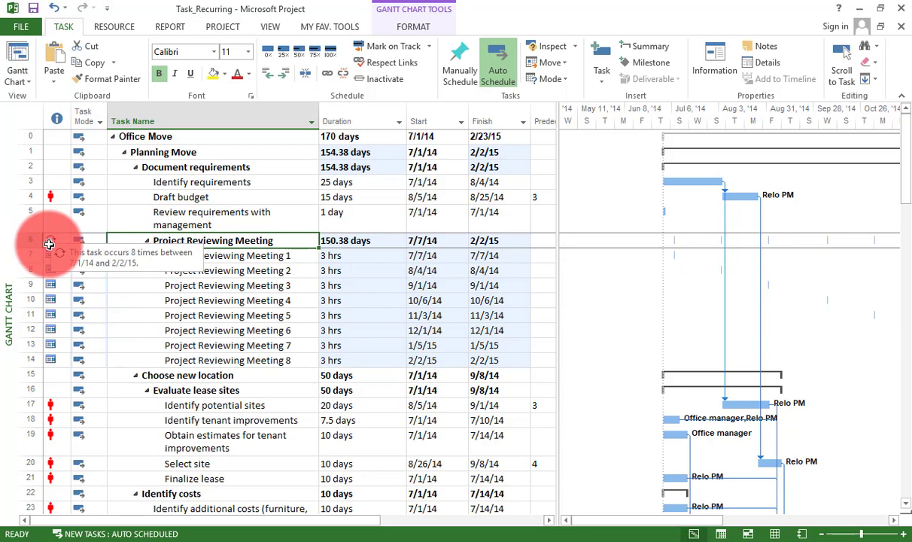
click(205, 259)
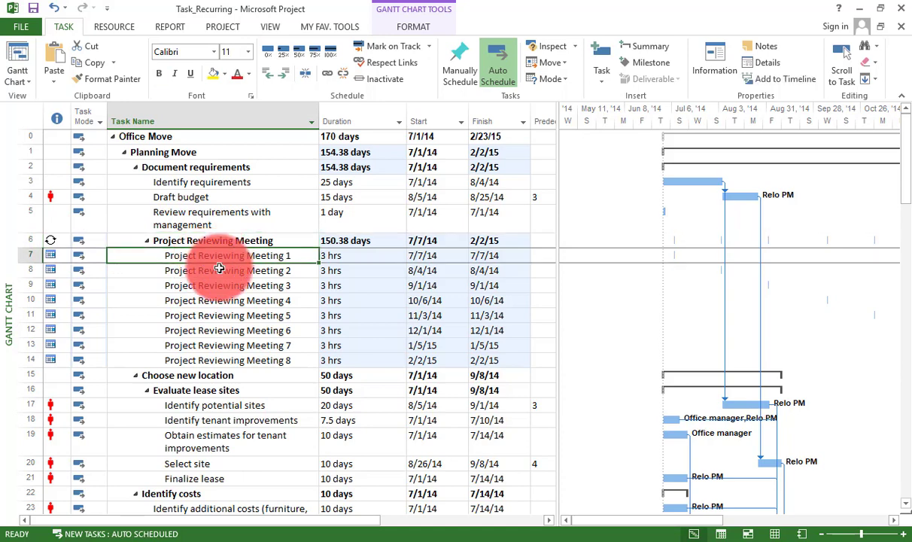
click(219, 268)
click(219, 285)
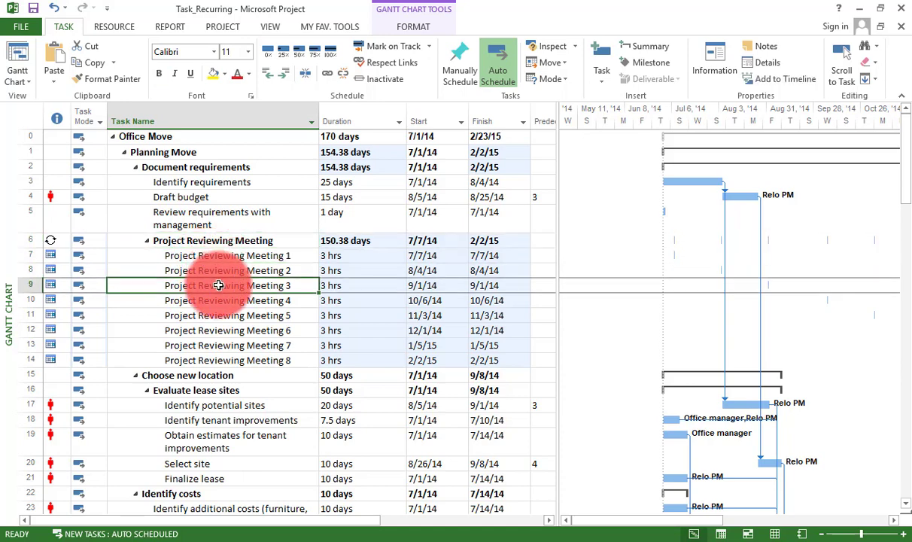
click(222, 300)
click(231, 361)
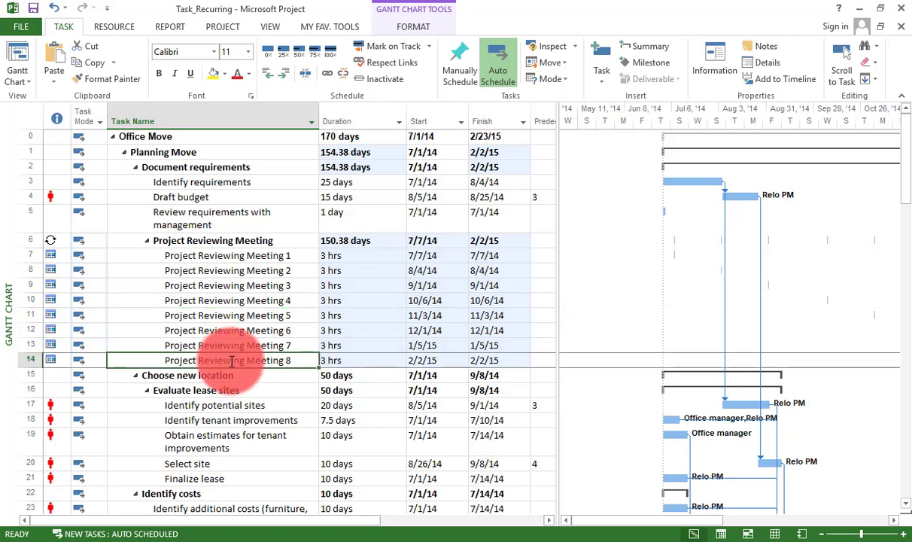
- Collapse and expand the Project Reviewing Meeting summary task, leaving its individual occurrences collapsed
drag(231, 362, 143, 240)
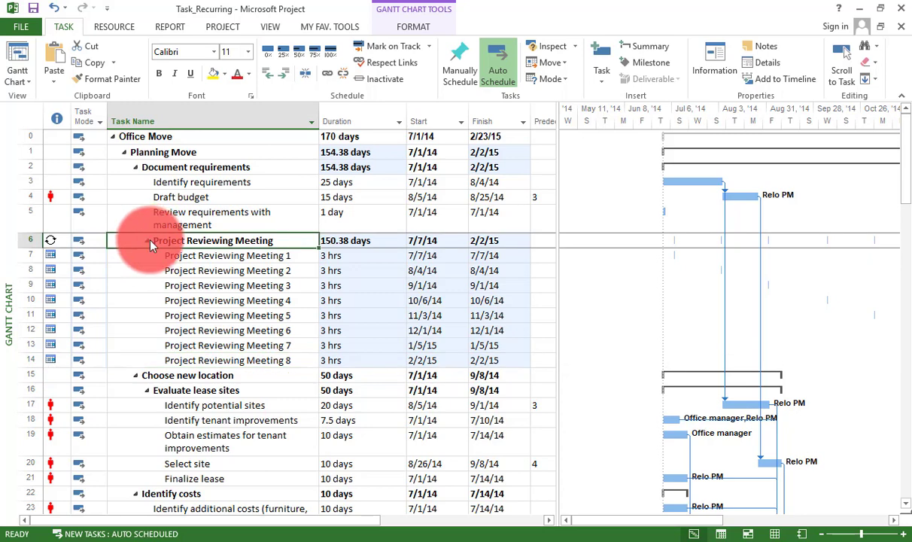
click(147, 240)
click(148, 241)
click(148, 241)
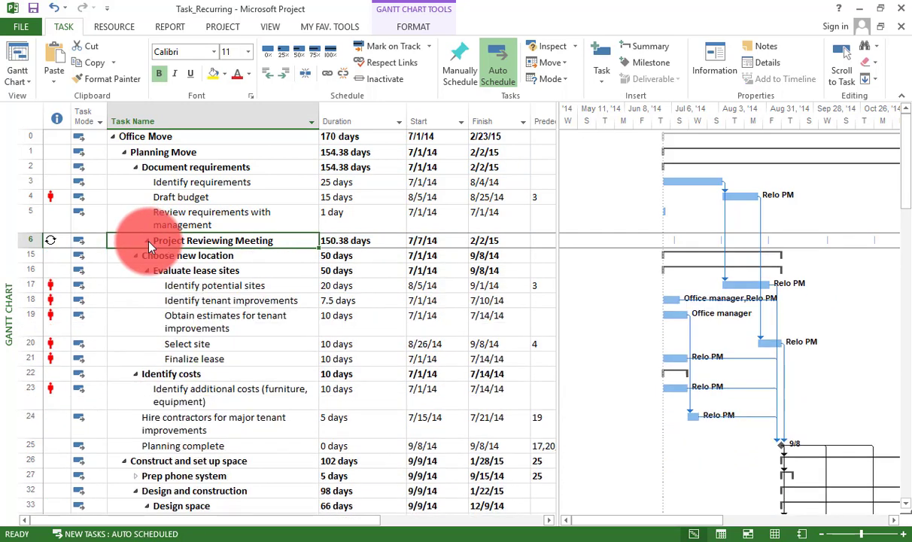
mouse_move(51, 239)
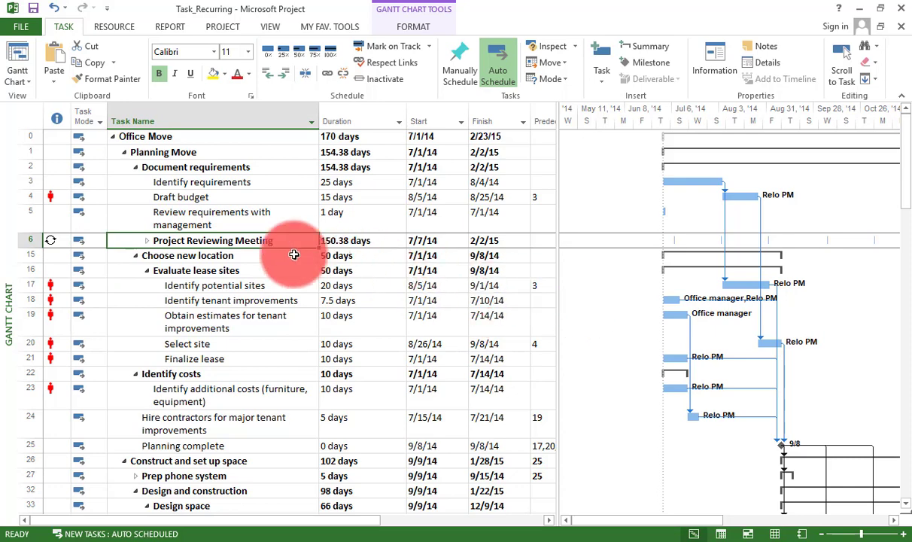
click(149, 241)
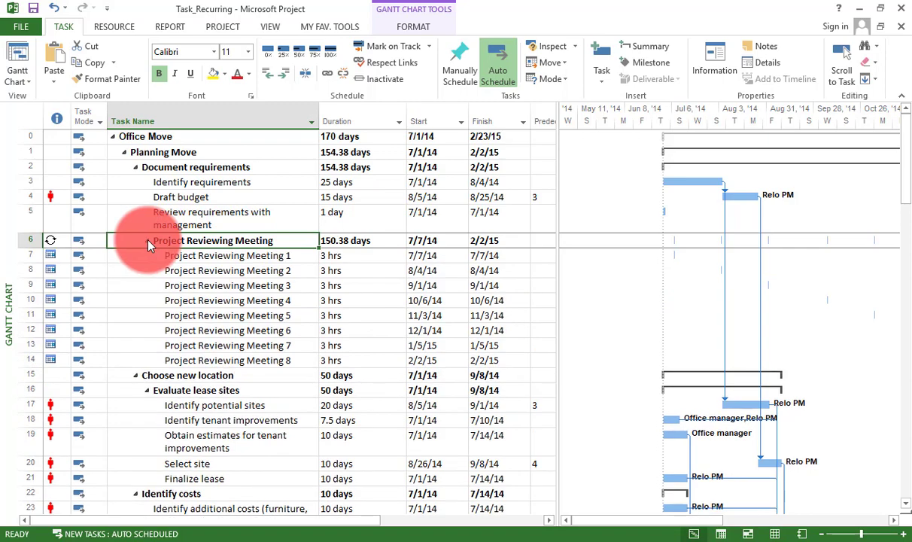
click(148, 241)
click(148, 241)
click(148, 240)
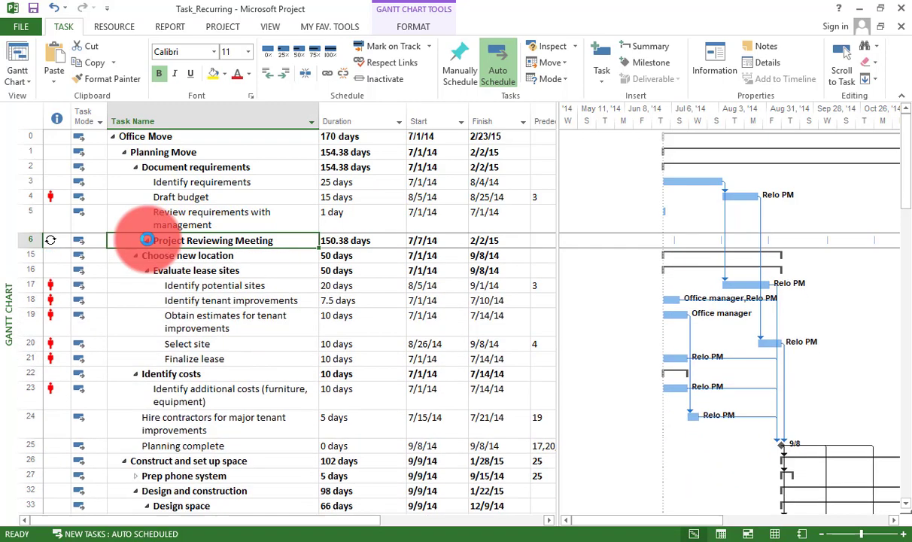